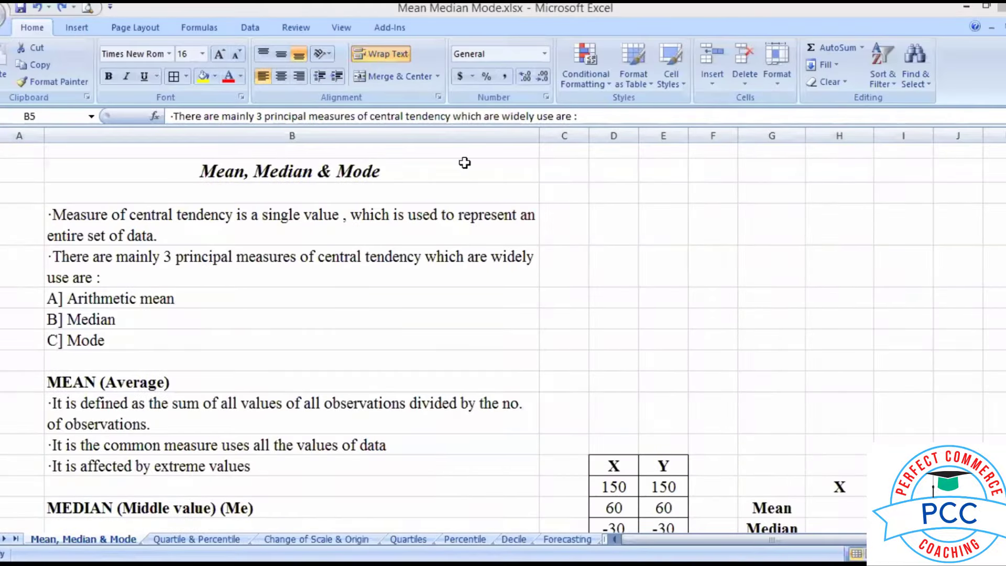
# - Append a bold " (demerit)" to the end of the mean's extreme-values note in B13
pyautogui.click(464, 163)
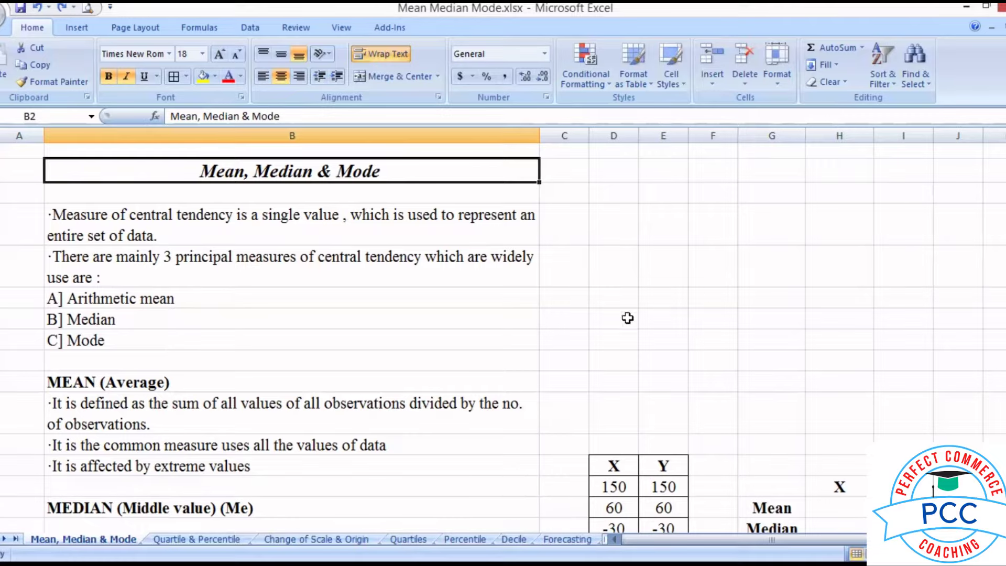
pyautogui.press('Down')
pyautogui.press('Down')
pyautogui.press('Down')
pyautogui.press('Down')
pyautogui.press('Down')
pyautogui.press('Down')
pyautogui.press('Down')
pyautogui.press('Down')
pyautogui.press('Down')
pyautogui.press('Down')
pyautogui.press('Down')
pyautogui.press('Down')
pyautogui.press('Down')
pyautogui.press('Down')
pyautogui.press('Down')
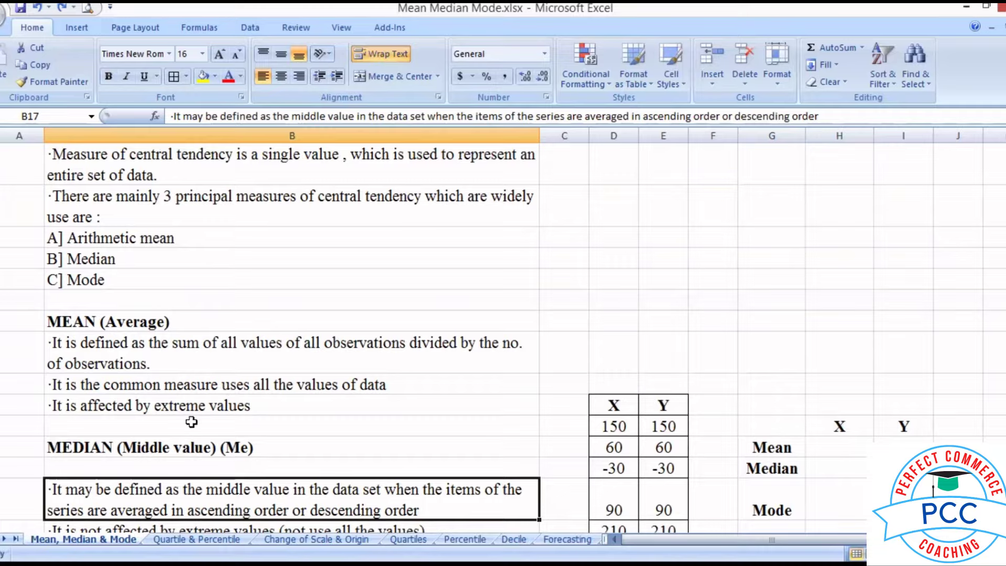
pyautogui.doubleClick(255, 402)
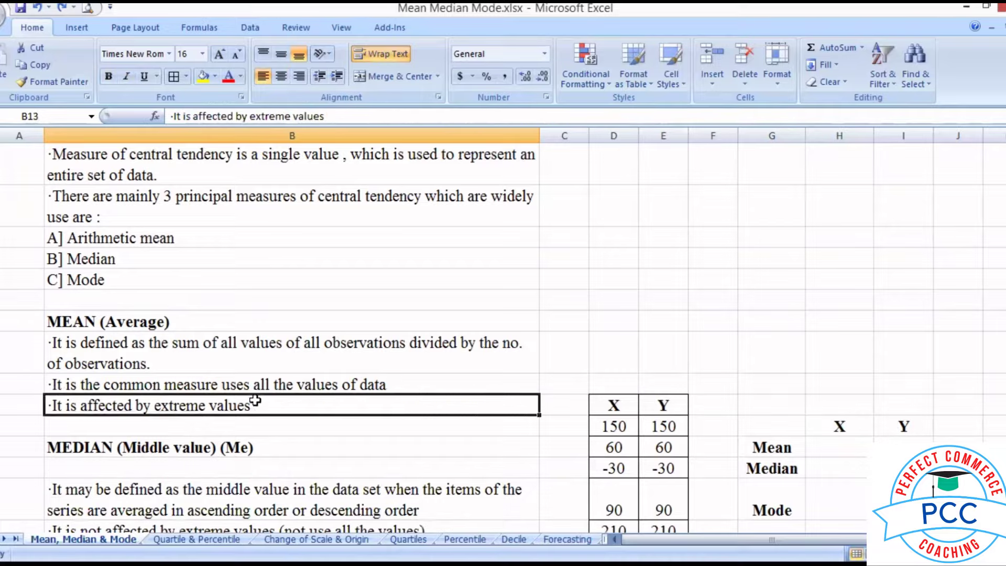
pyautogui.write('(demerit)')
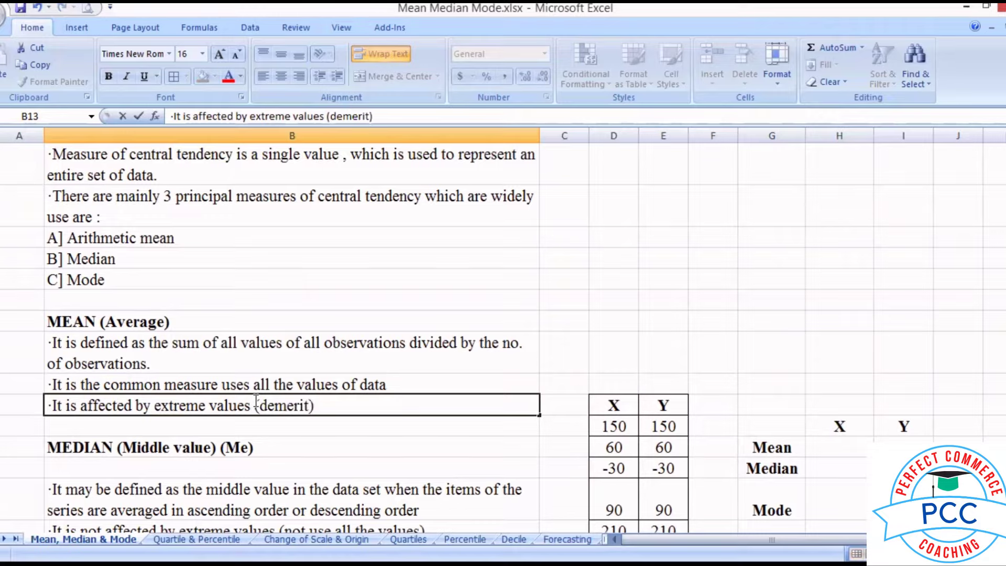
pyautogui.moveTo(314, 405); pyautogui.dragTo(256, 405)
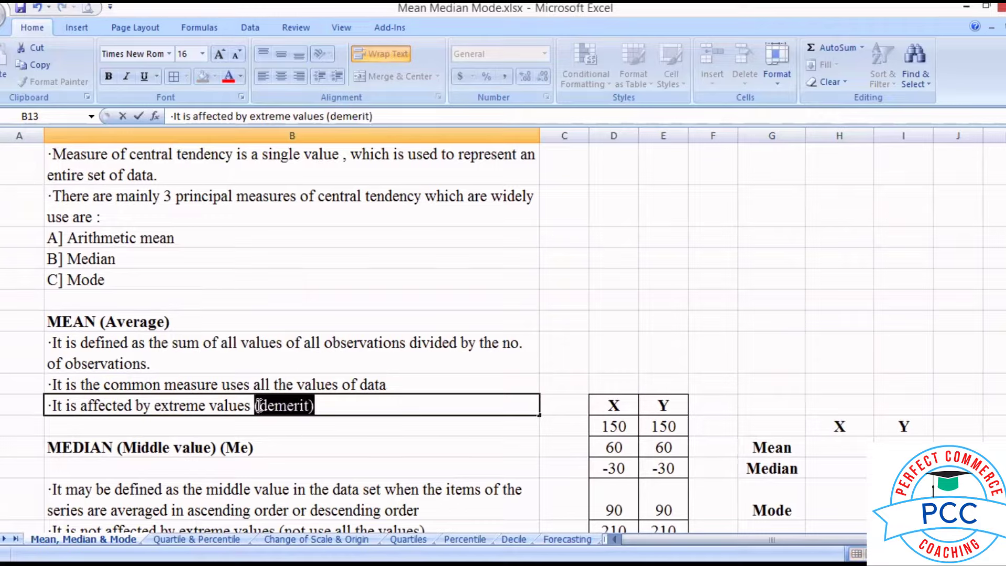
pyautogui.hotkey('ctrl', 'b')
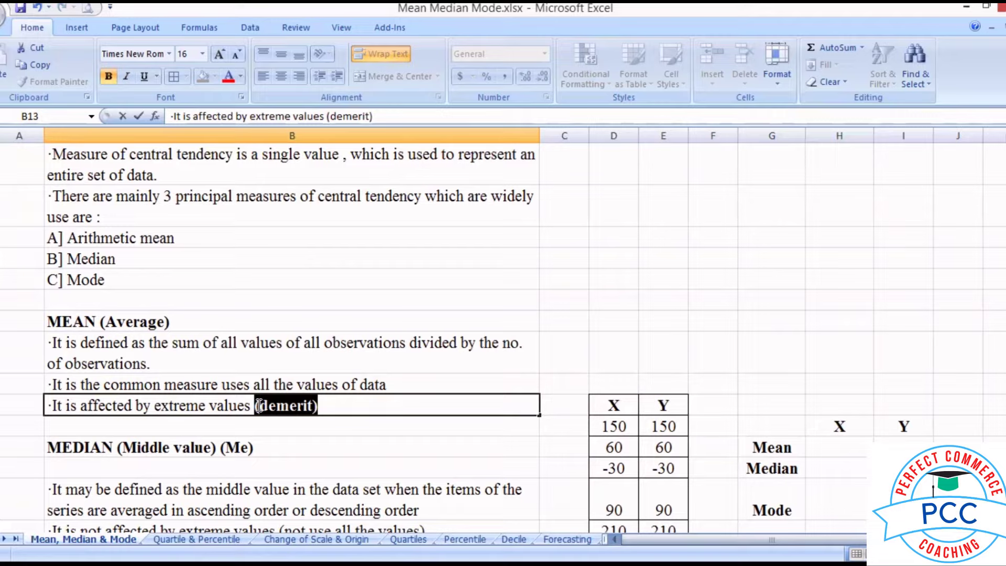
pyautogui.click(325, 376)
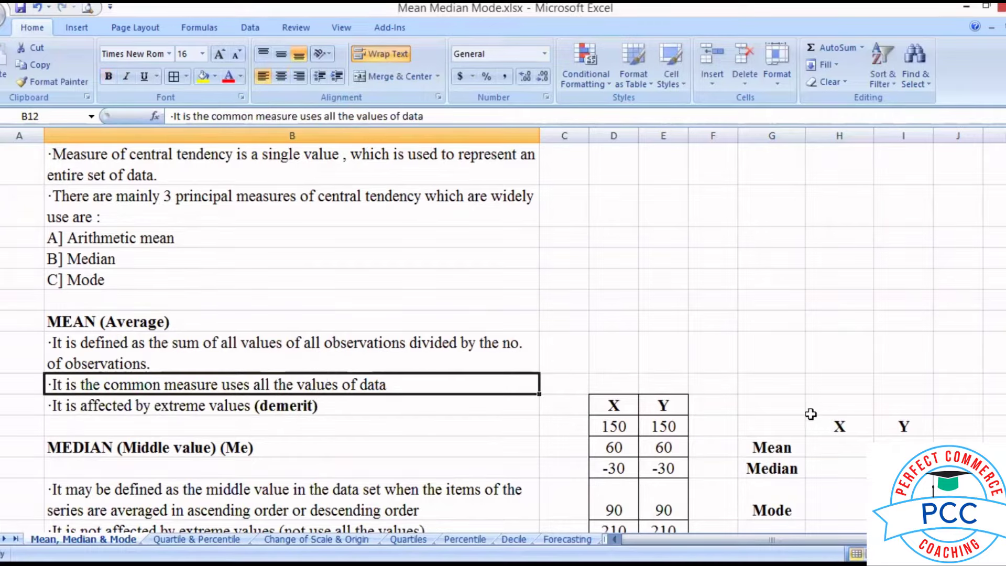
pyautogui.moveTo(1003, 335); pyautogui.dragTo(1003, 345)
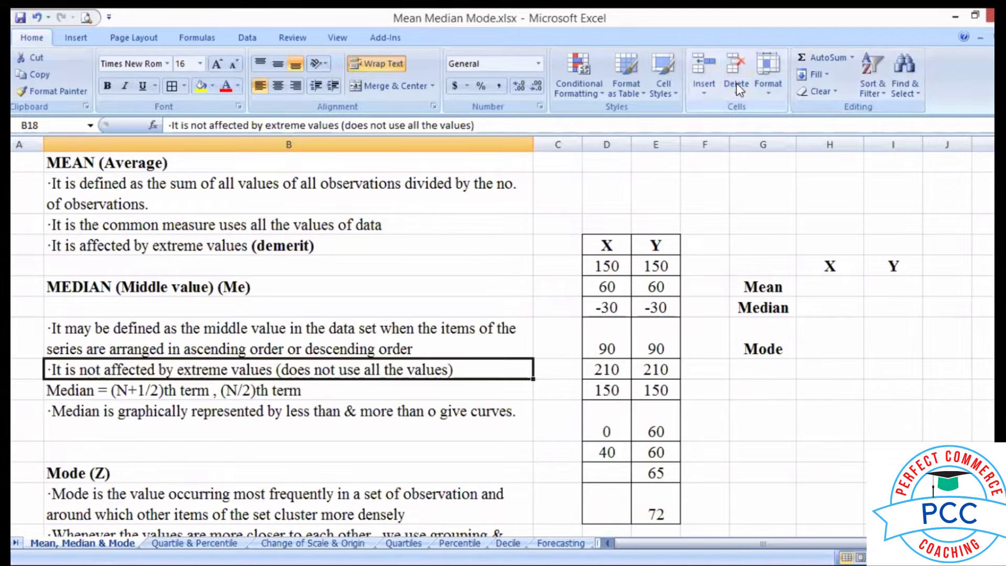
# - Select the MEDIAN (Middle value) (Me) heading in B15 below the mean notes
pyautogui.click(332, 297)
pyautogui.click(334, 289)
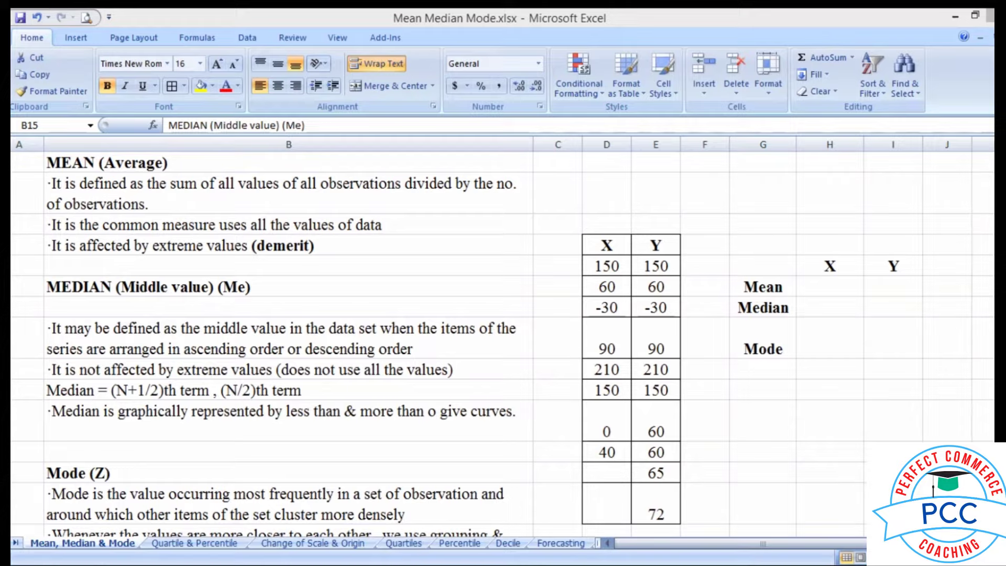
pyautogui.hotkey('alt', 'Tab')
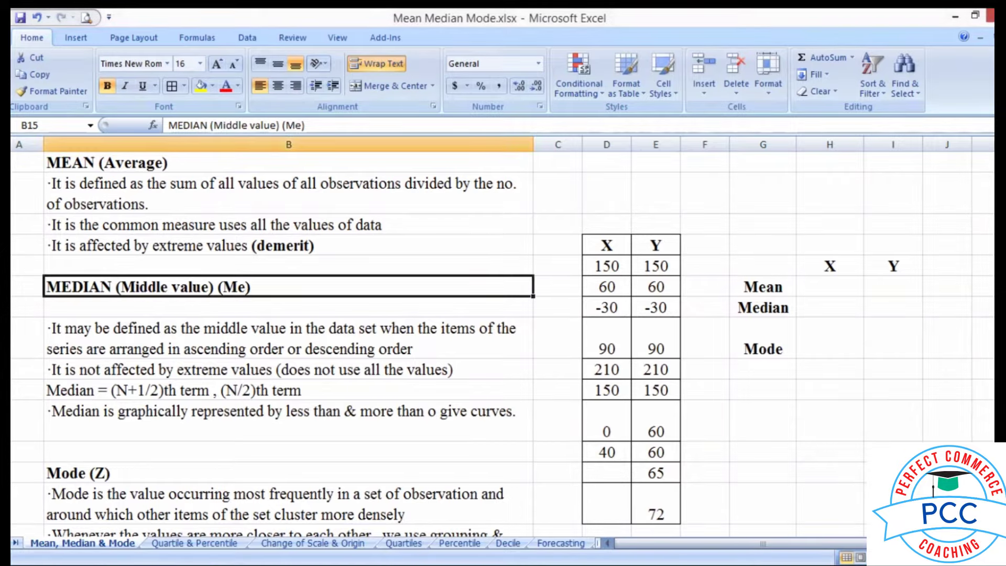
pyautogui.scroll(-1, 262, 506)
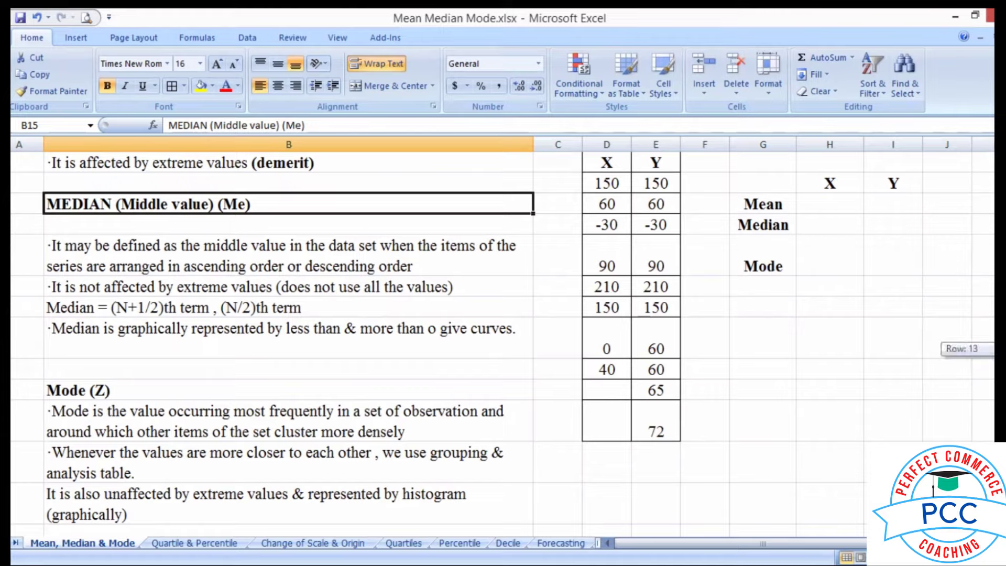
pyautogui.scroll(1, 502, 340)
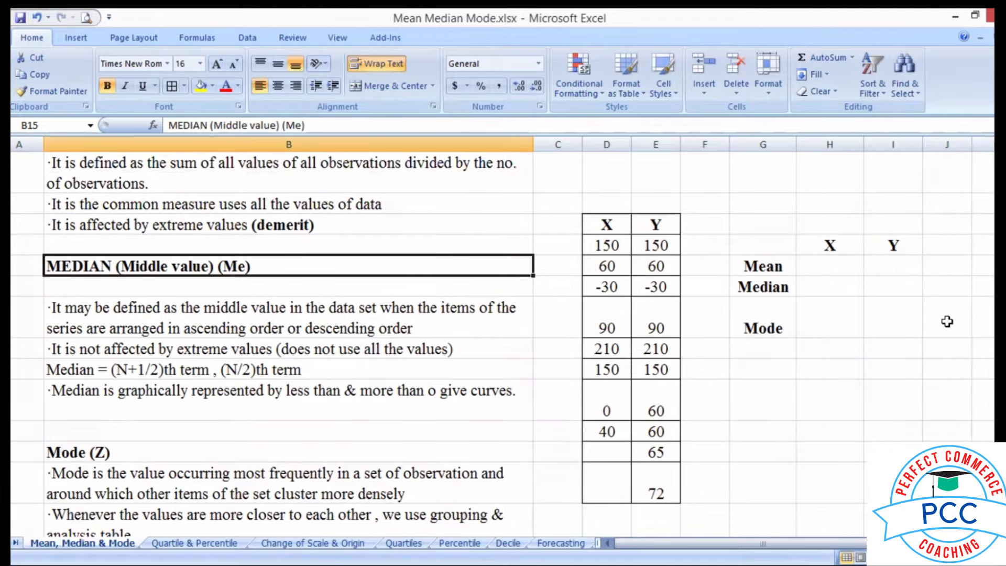
pyautogui.click(834, 266)
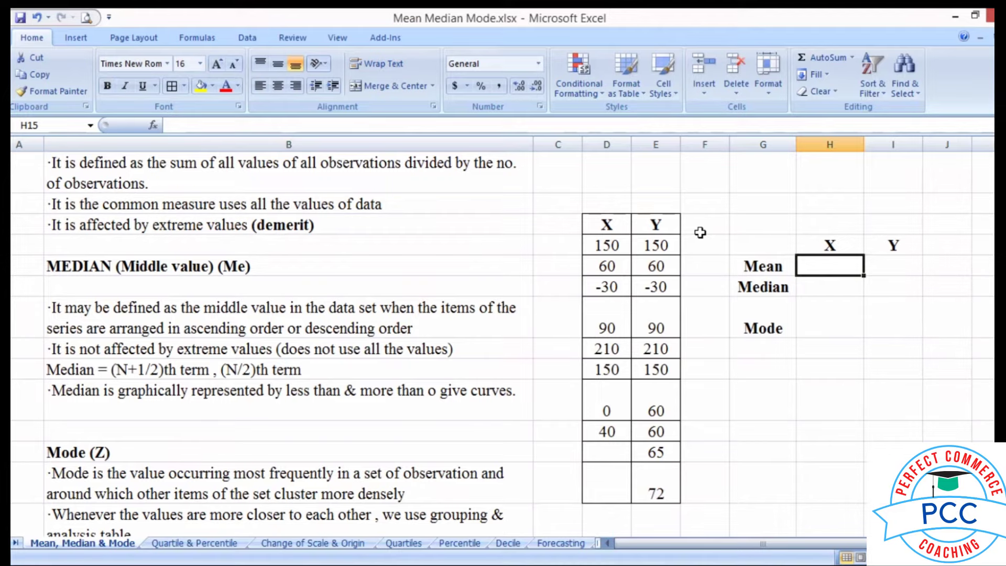
# - Enter =AVERAGE(D14:D21) in H15 so the X mean reads 83.75, and verify its range
pyautogui.write('=')
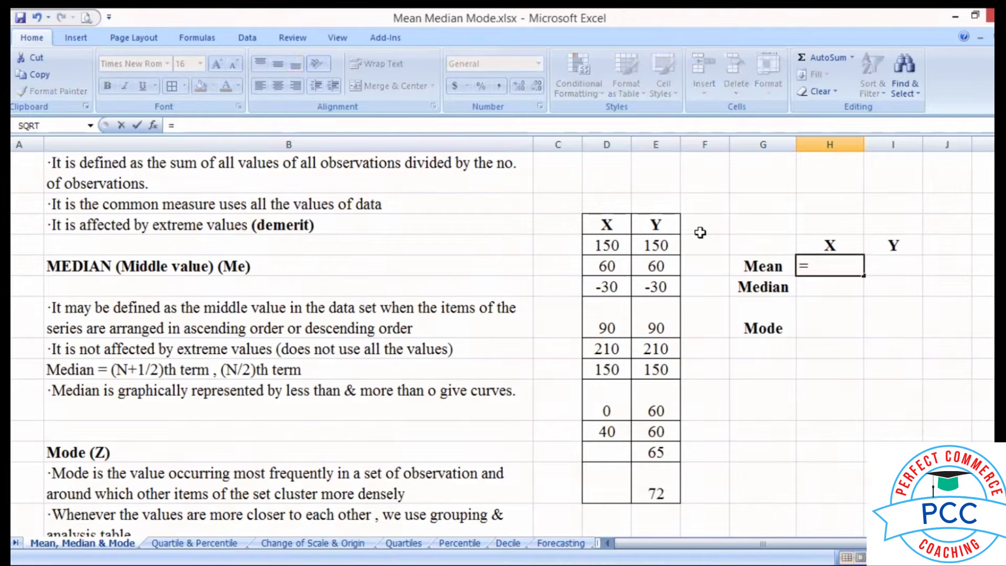
pyautogui.write('A')
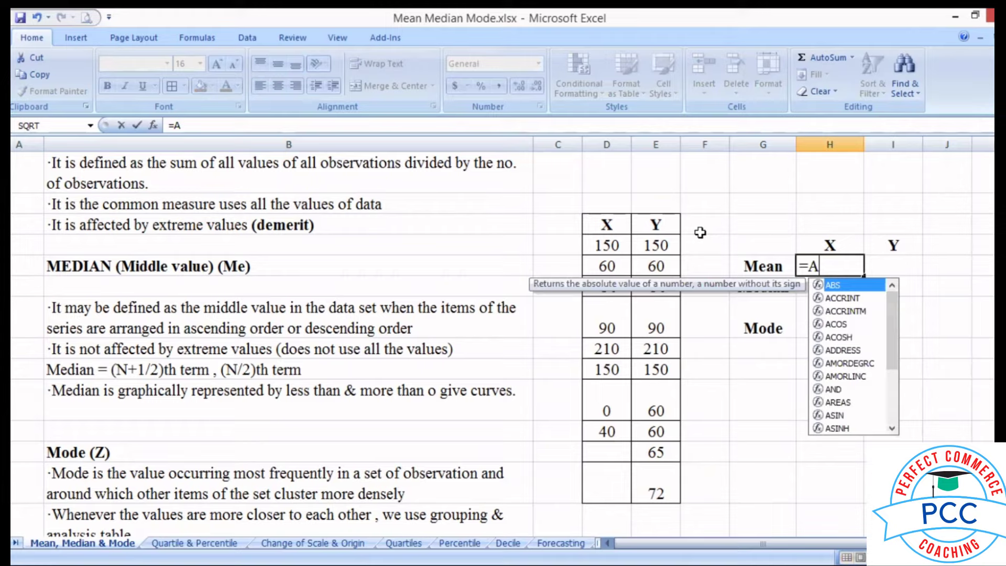
pyautogui.write('v')
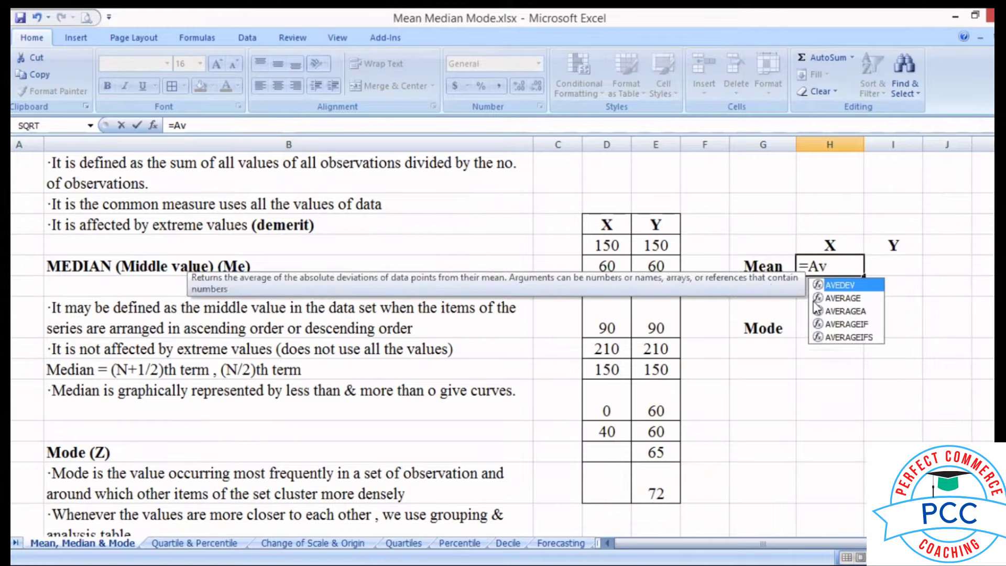
pyautogui.click(842, 299)
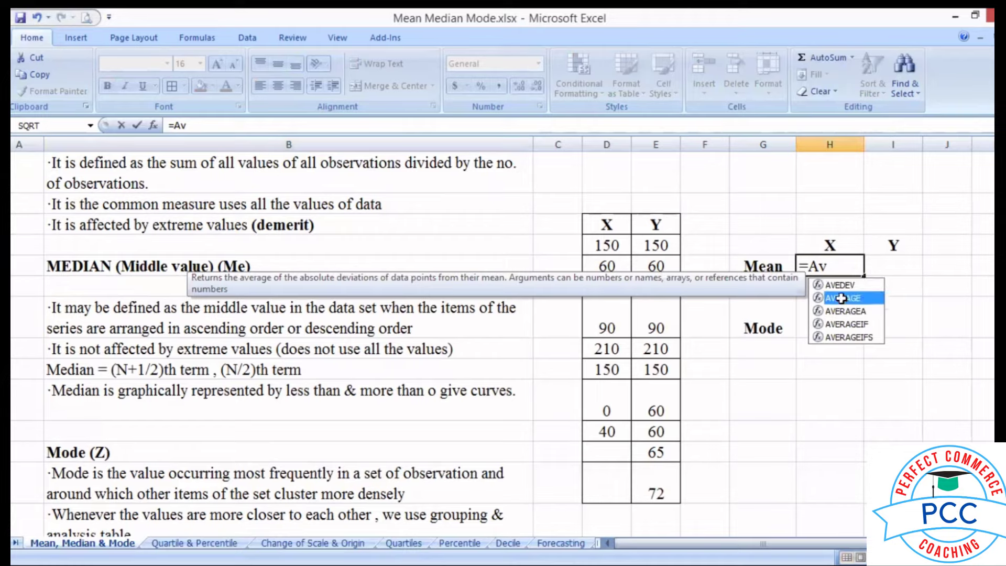
pyautogui.press('Tab')
pyautogui.moveTo(609, 245); pyautogui.dragTo(614, 429)
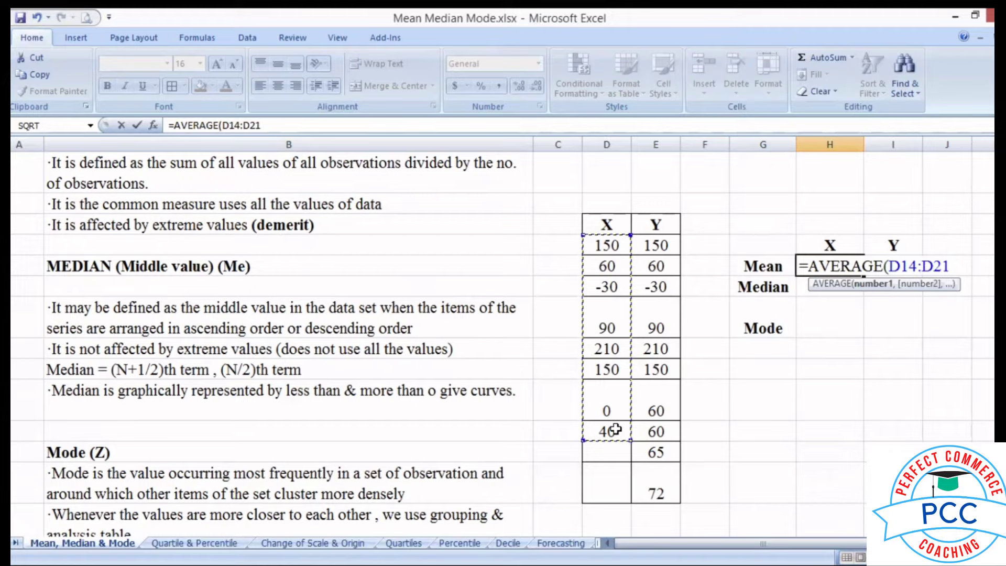
pyautogui.press('Return')
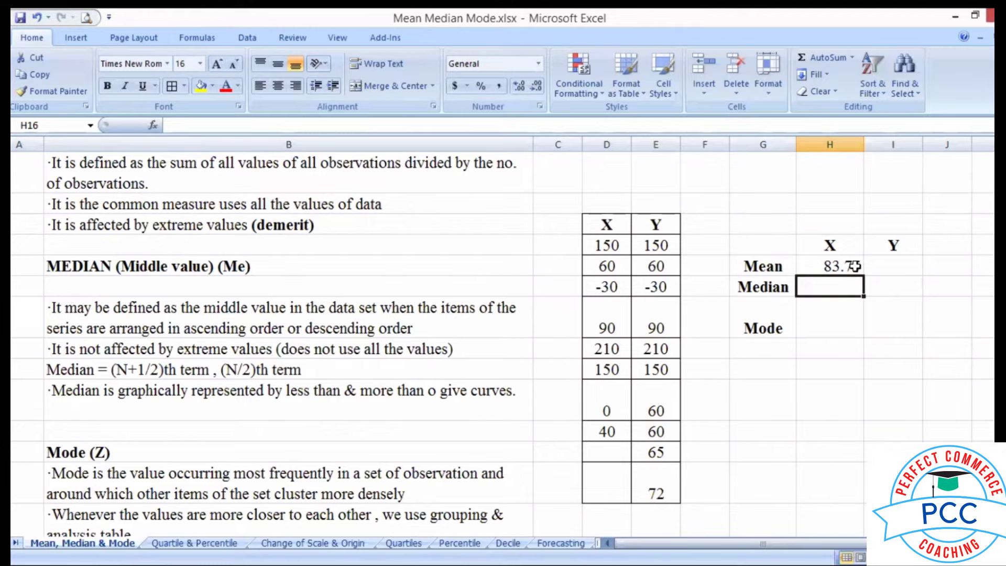
pyautogui.doubleClick(854, 266)
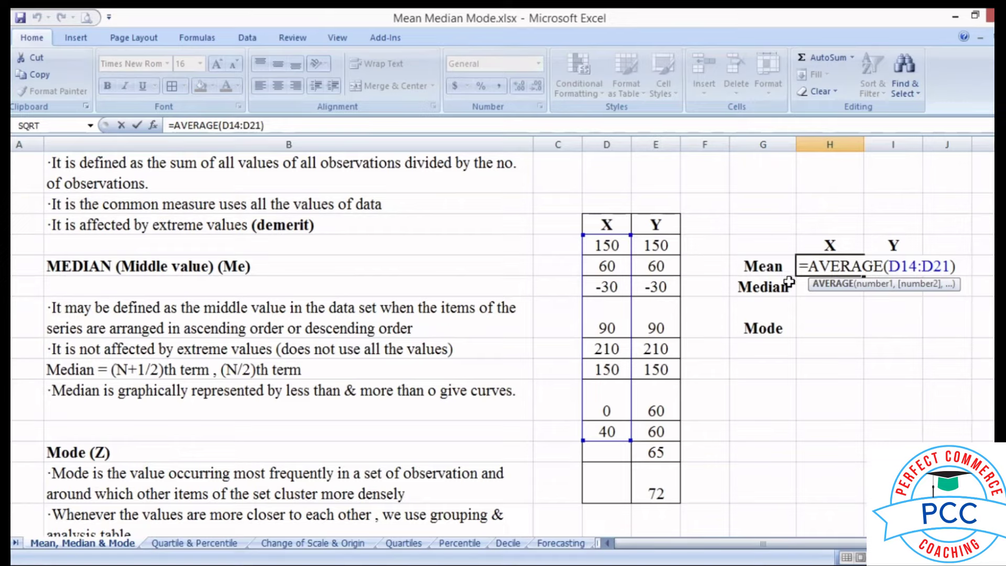
pyautogui.press('Return')
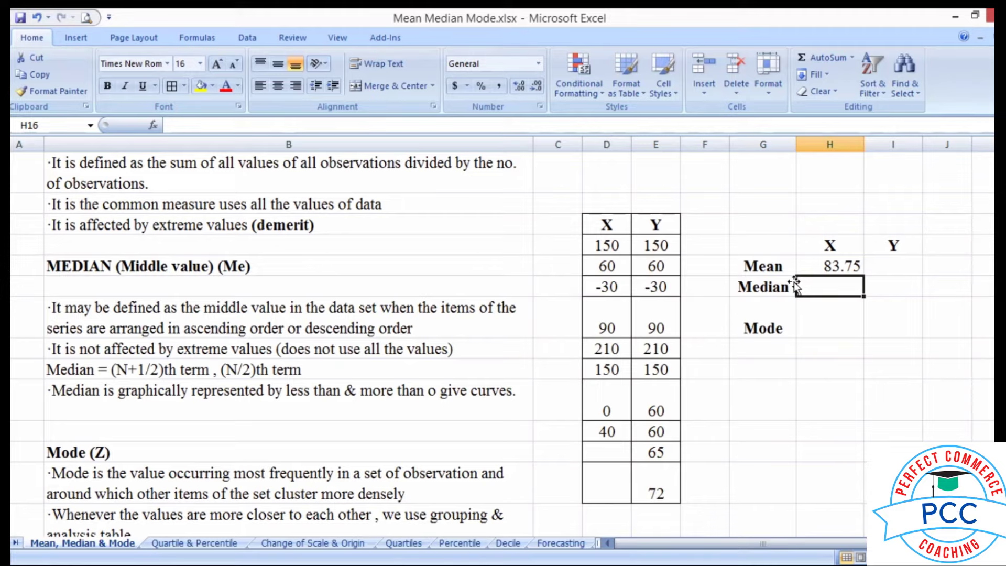
pyautogui.click(891, 269)
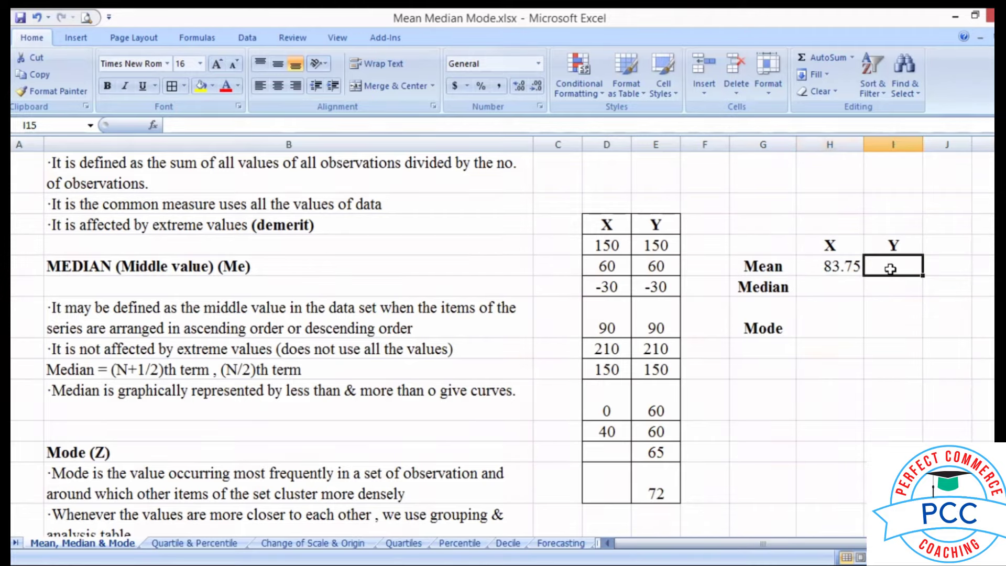
# - Enter =AVERAGE(E14:E23) in I15 to get a Y mean of 88.7
pyautogui.write('=')
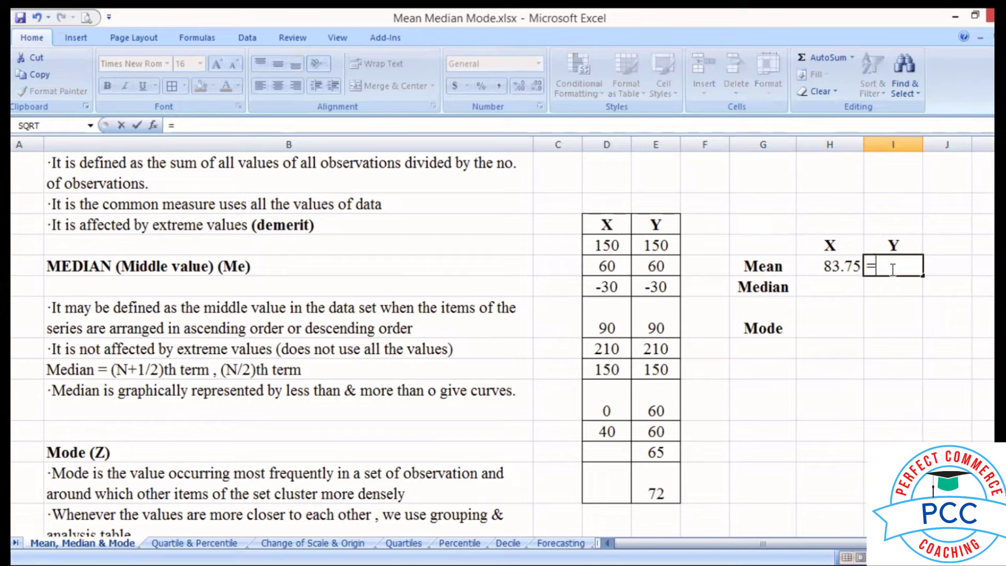
pyautogui.write('Av')
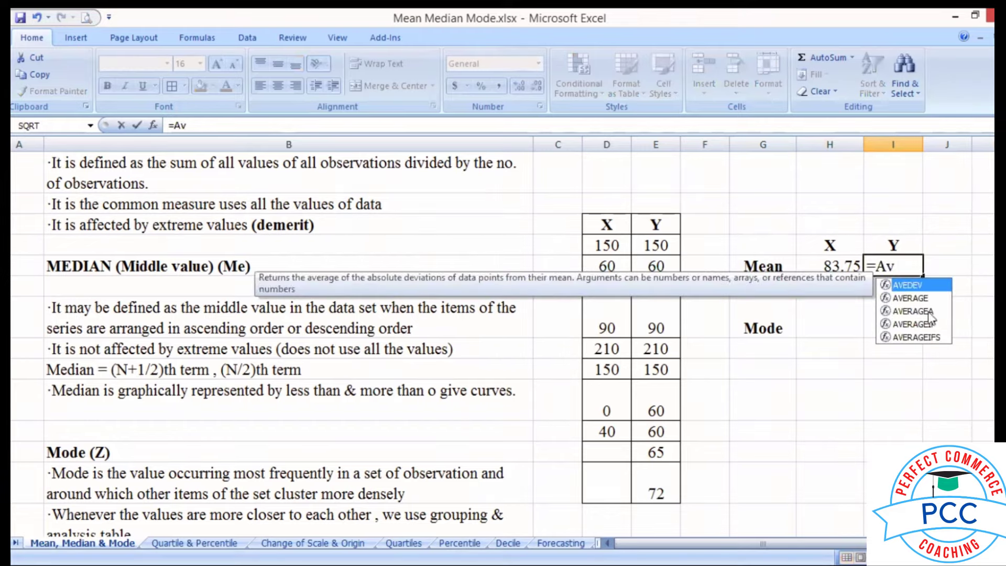
pyautogui.doubleClick(925, 298)
pyautogui.moveTo(655, 245); pyautogui.dragTo(663, 486)
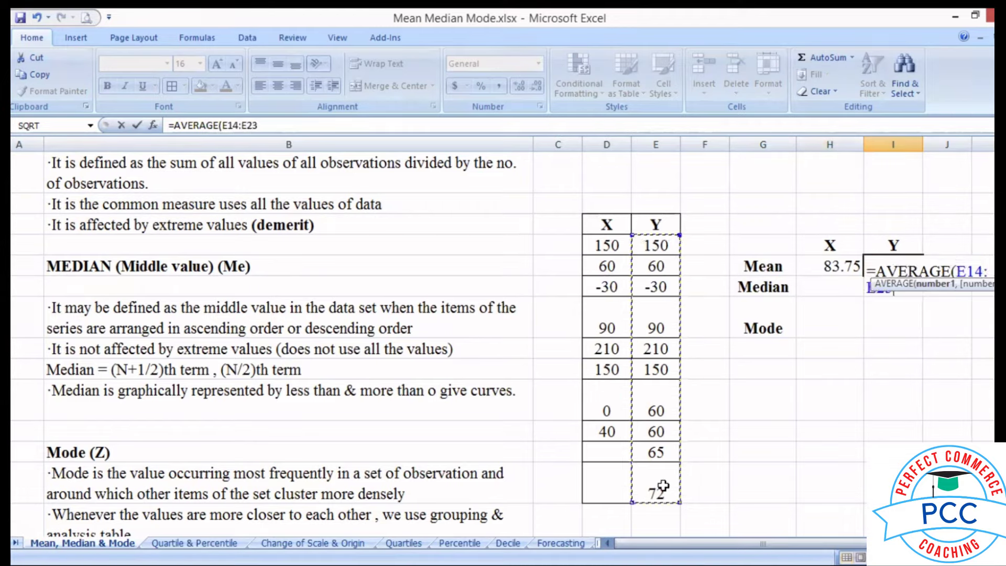
pyautogui.press('Return')
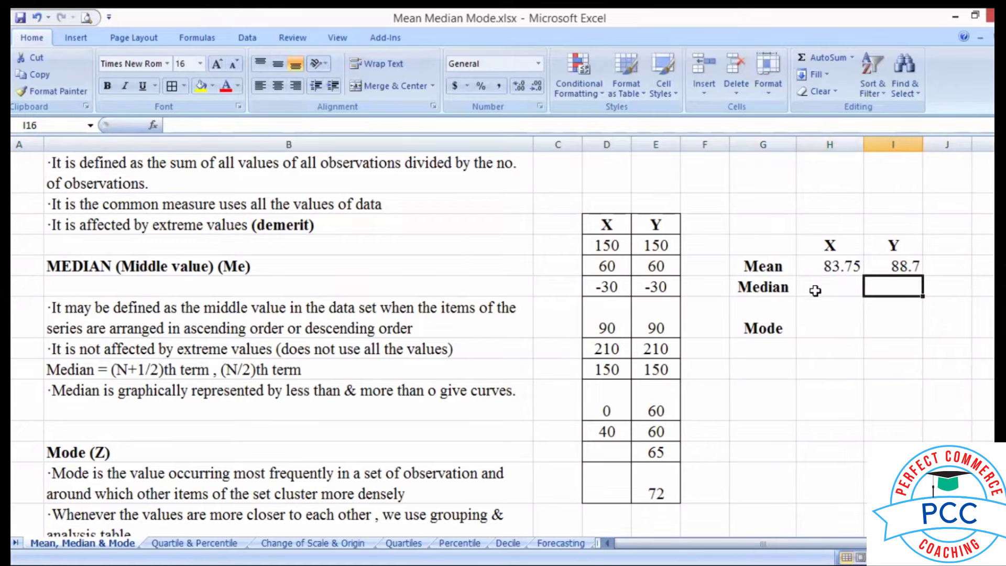
pyautogui.click(817, 290)
pyautogui.write('=')
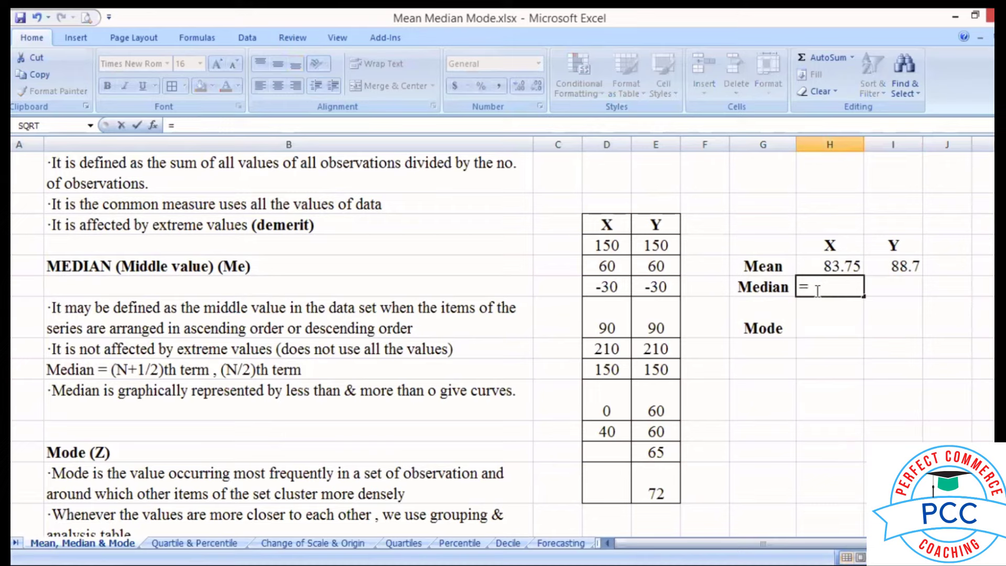
pyautogui.write('M')
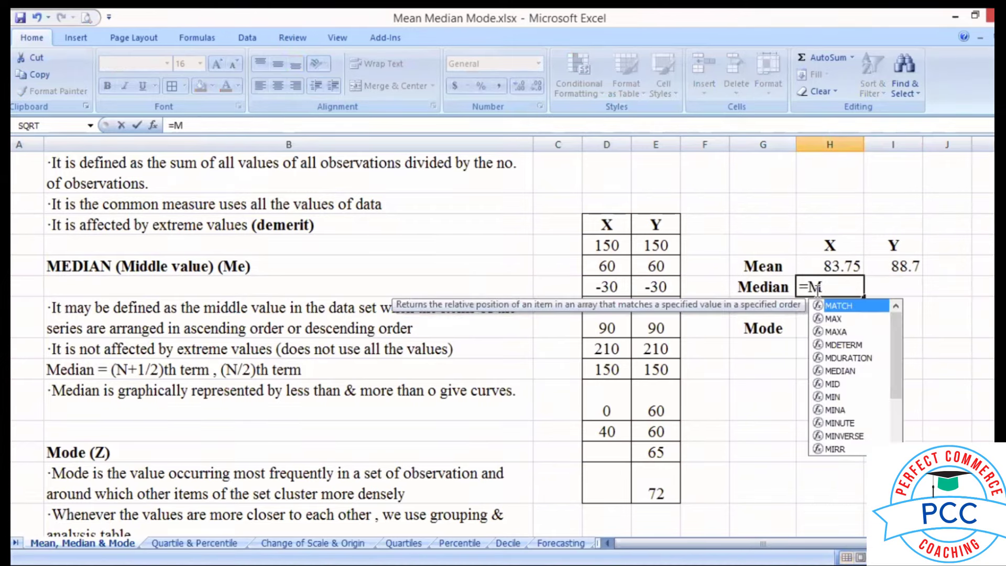
pyautogui.write('e')
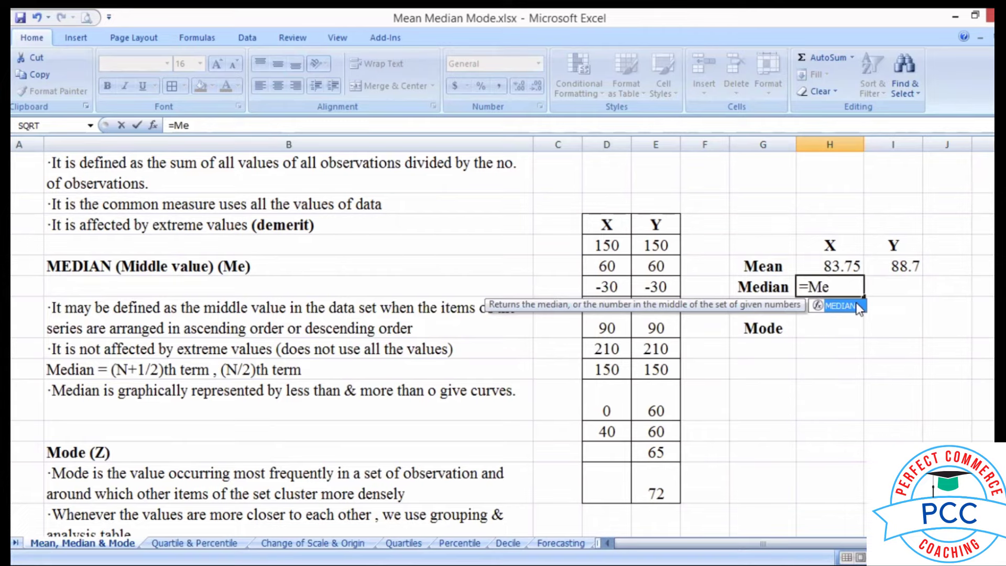
# - Complete the X median formula as =MEDIAN(D14:D21), showing 75
pyautogui.doubleClick(841, 305)
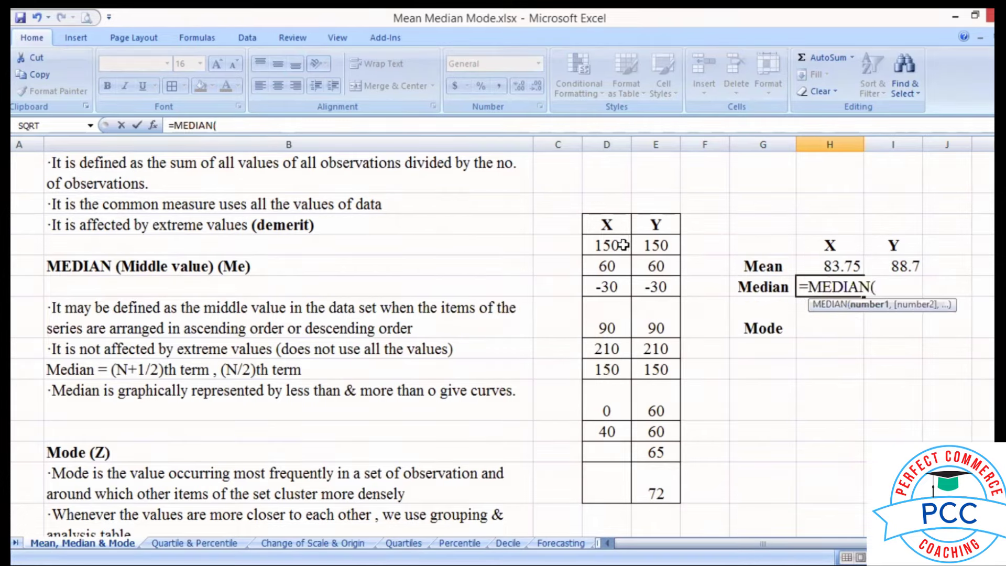
pyautogui.moveTo(623, 244); pyautogui.dragTo(620, 267)
pyautogui.moveTo(626, 430); pyautogui.dragTo(626, 430)
pyautogui.press('Return')
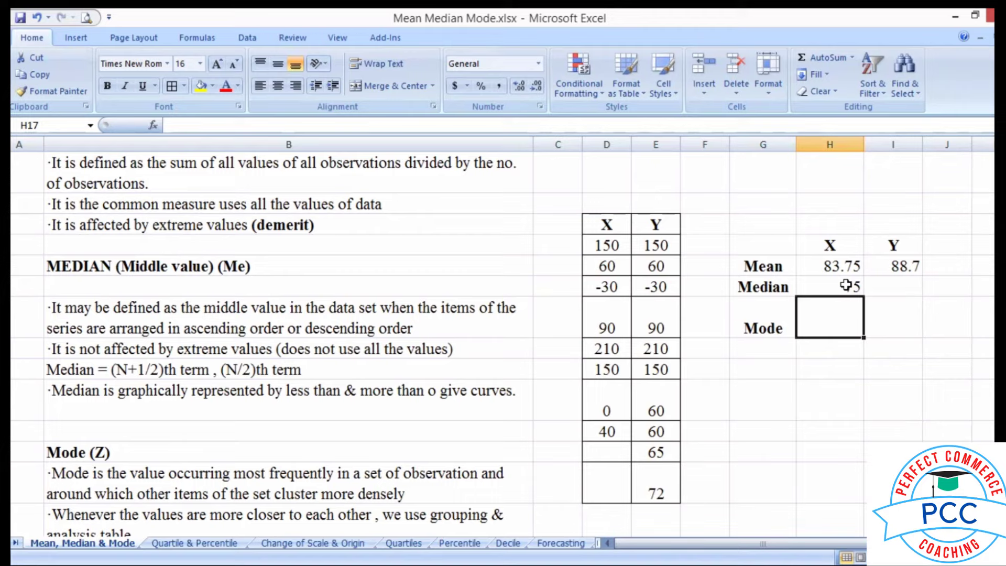
# - Enter =MEDIAN(E14:E23) in I16 for a Y median of 68.5, and recheck it
pyautogui.click(890, 300)
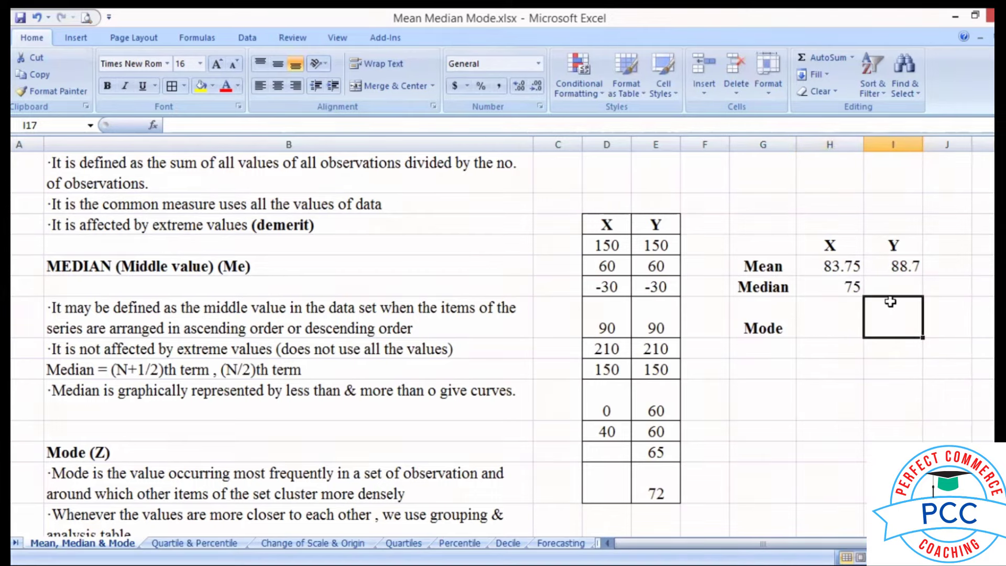
pyautogui.click(894, 289)
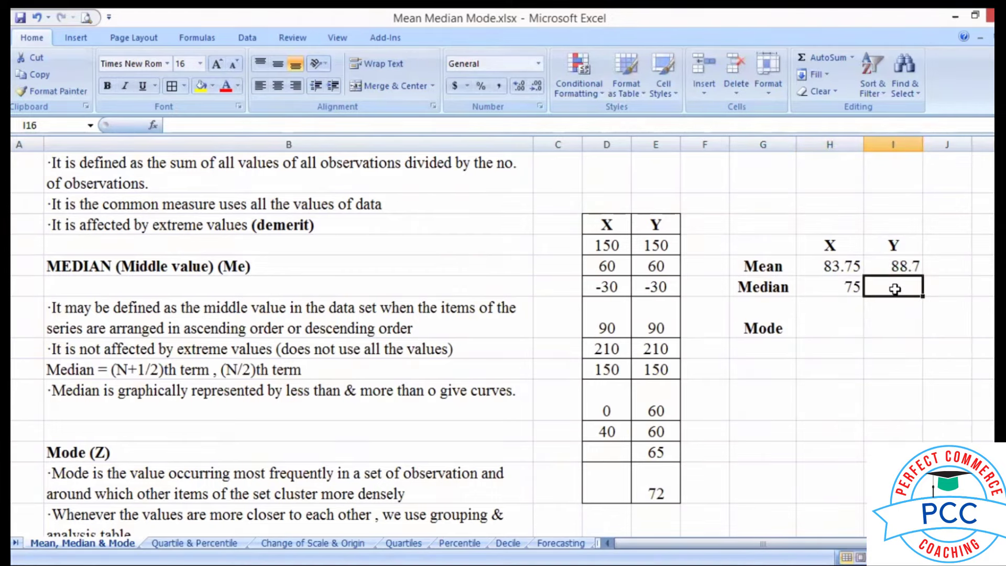
pyautogui.write('=')
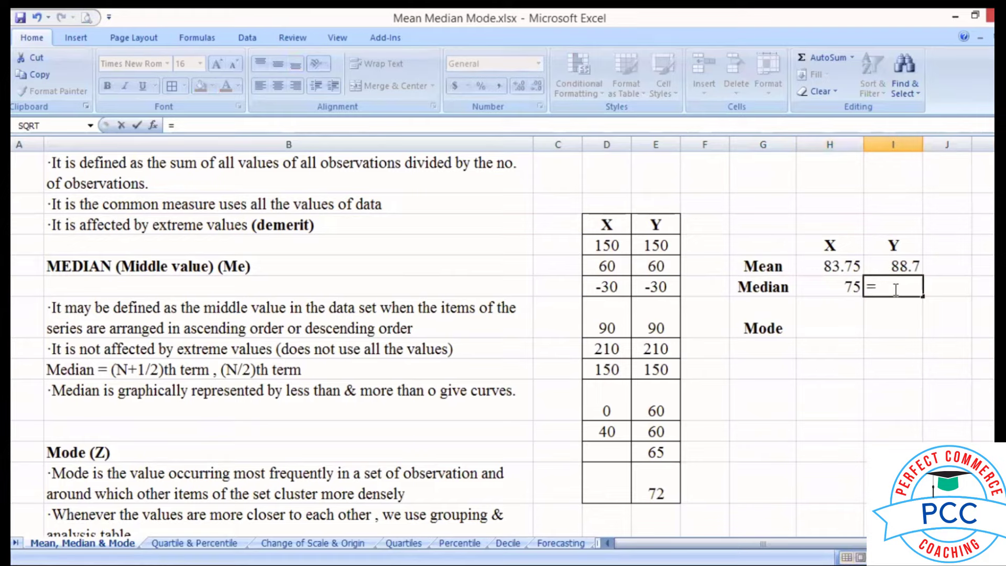
pyautogui.write('med')
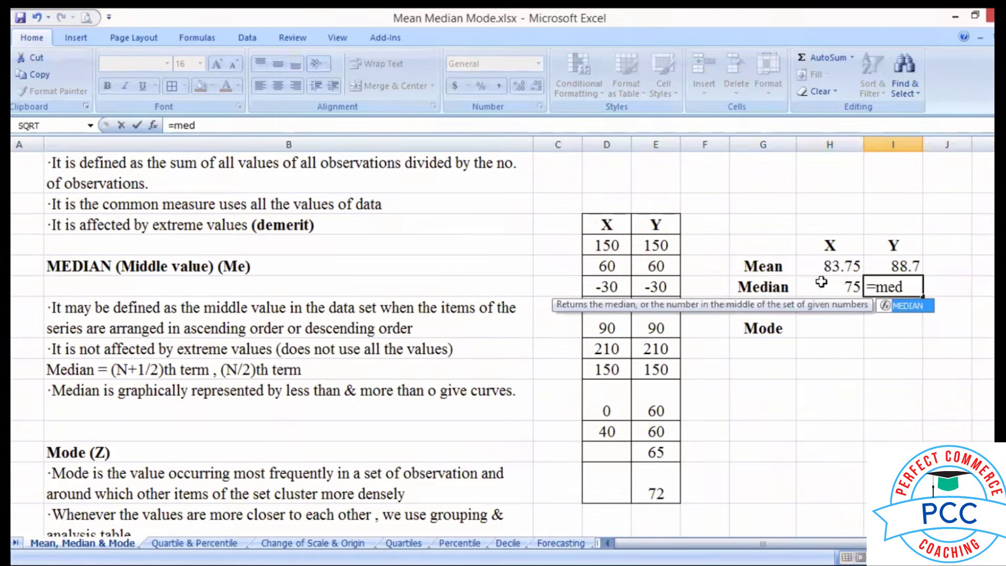
pyautogui.press('Tab')
pyautogui.moveTo(669, 244); pyautogui.dragTo(663, 265)
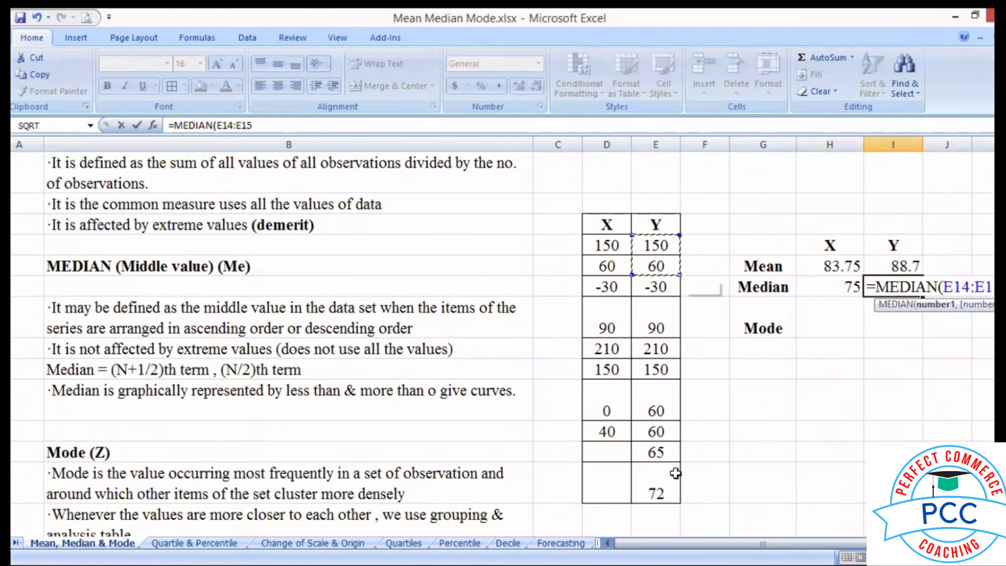
pyautogui.moveTo(674, 473); pyautogui.dragTo(676, 474)
pyautogui.press('Return')
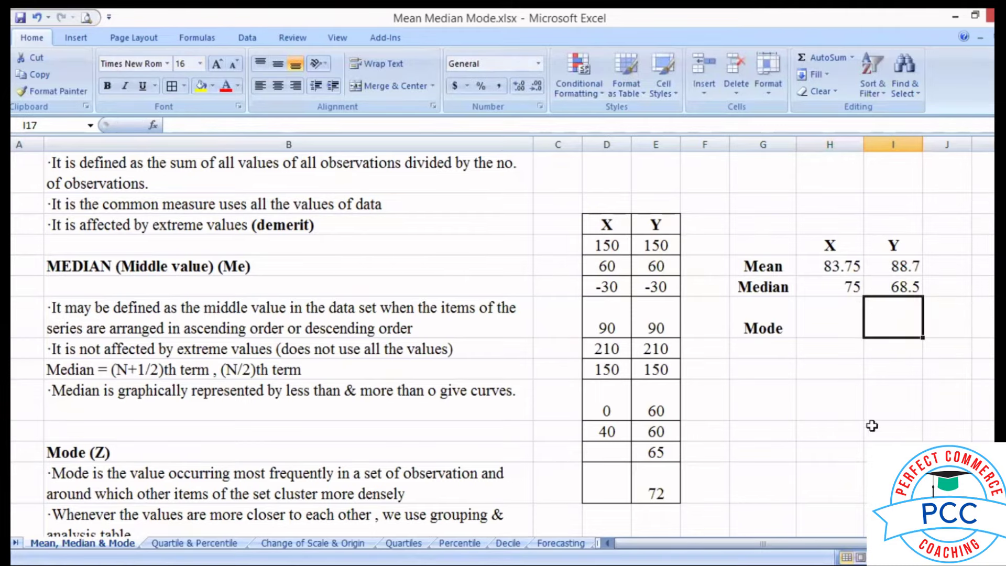
pyautogui.doubleClick(913, 288)
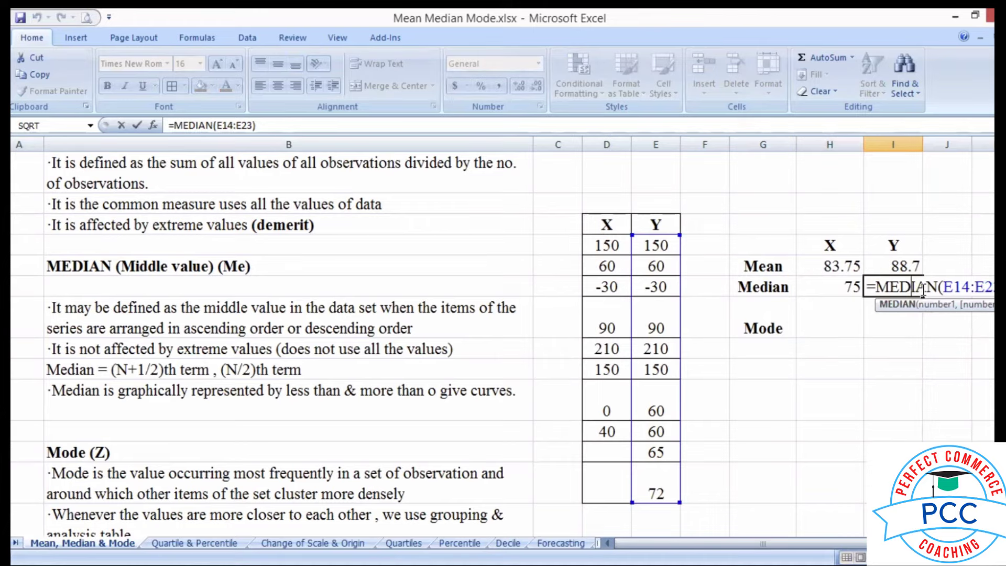
pyautogui.press('Return')
pyautogui.click(834, 314)
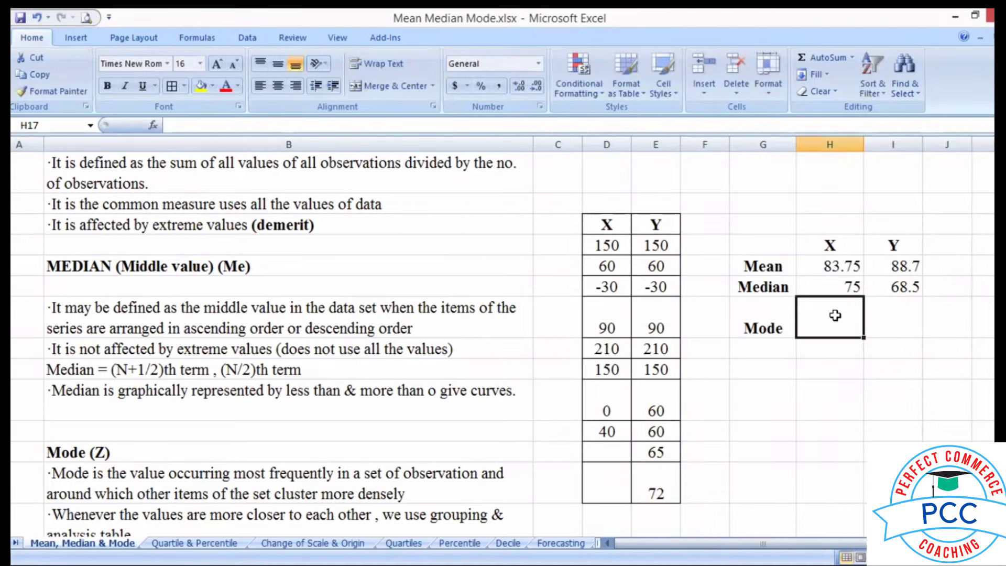
# - Enter =MODE(D14:D21) in H17, giving an X mode of 150
pyautogui.write('=')
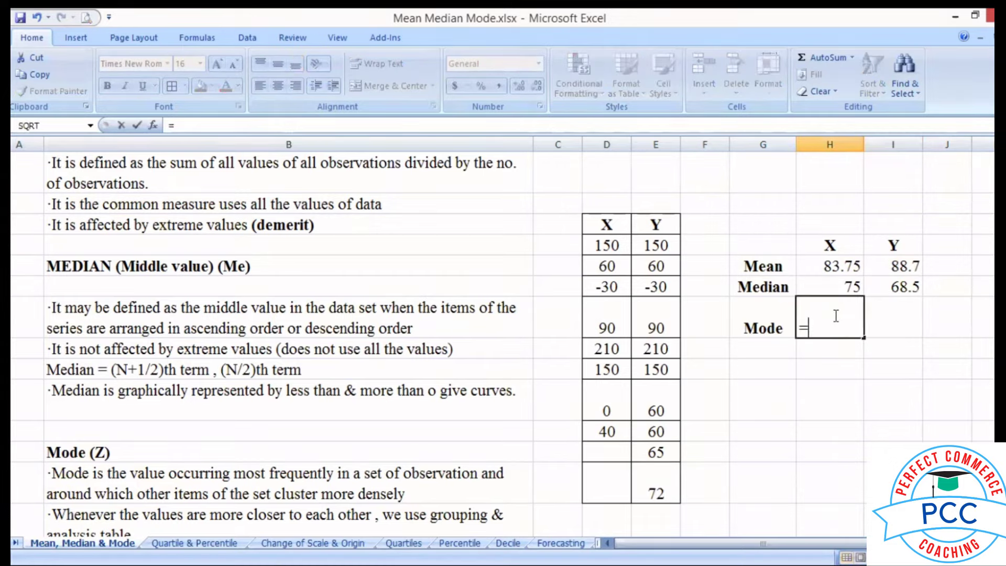
pyautogui.write('mo')
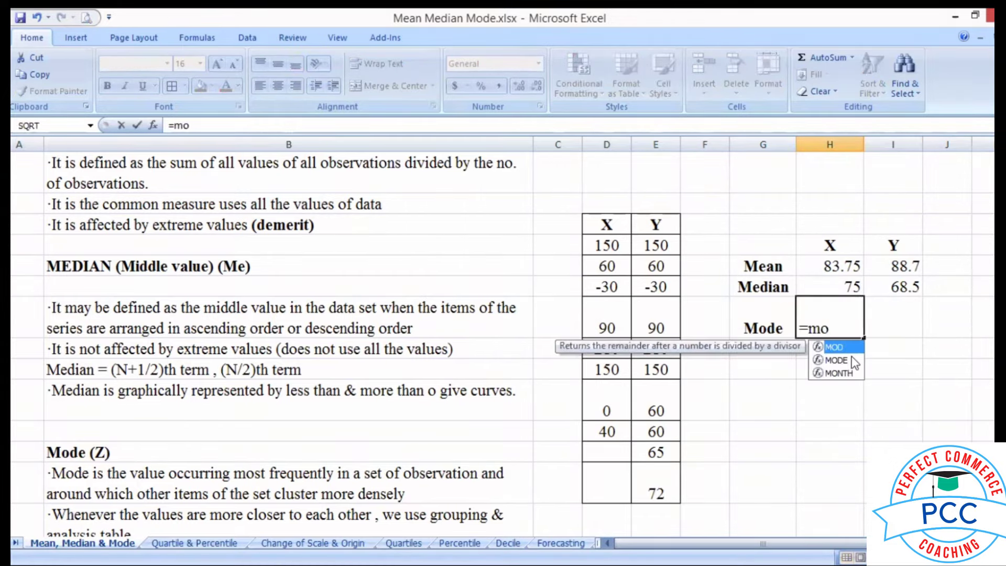
pyautogui.doubleClick(847, 359)
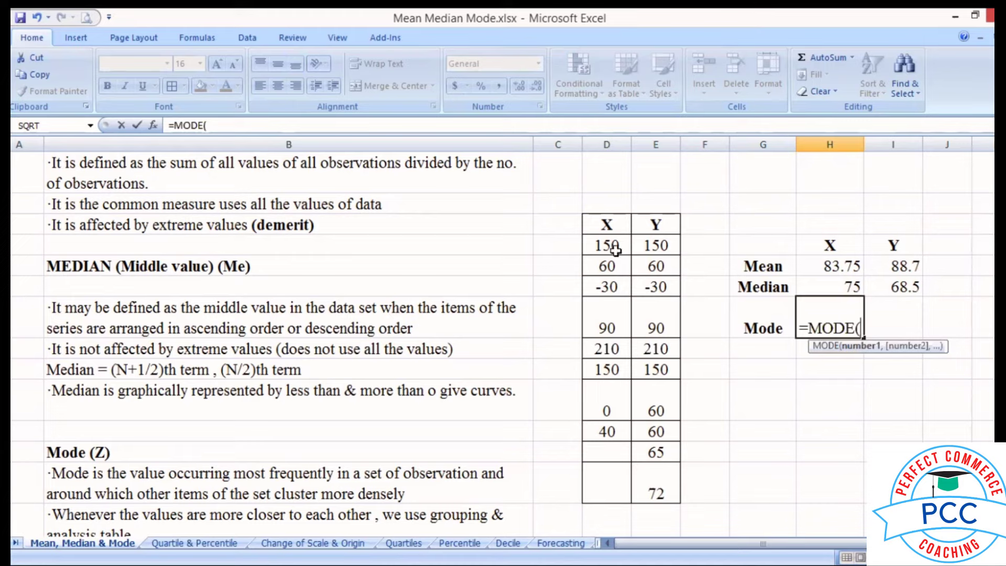
pyautogui.moveTo(615, 250); pyautogui.dragTo(611, 270)
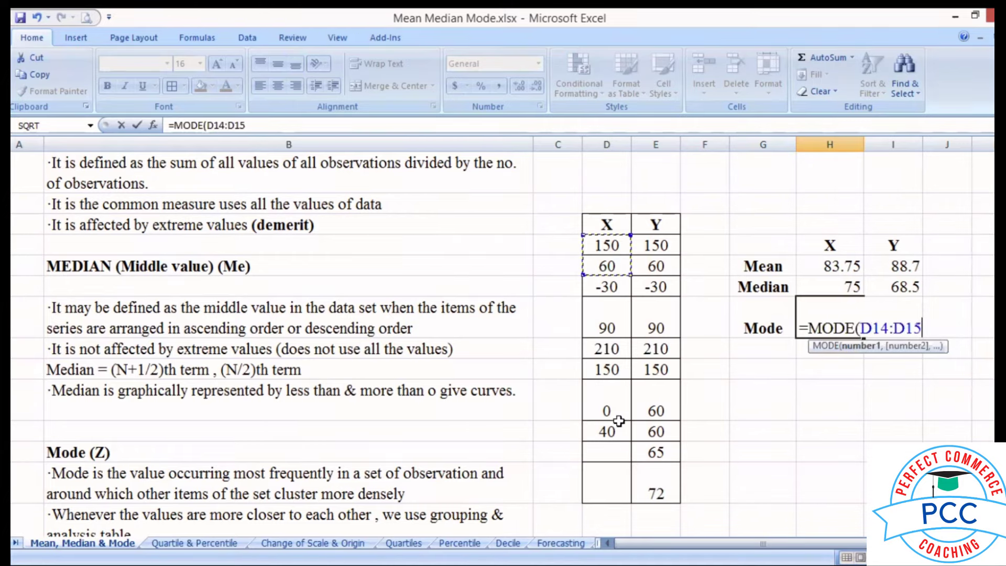
pyautogui.moveTo(619, 421); pyautogui.dragTo(619, 425)
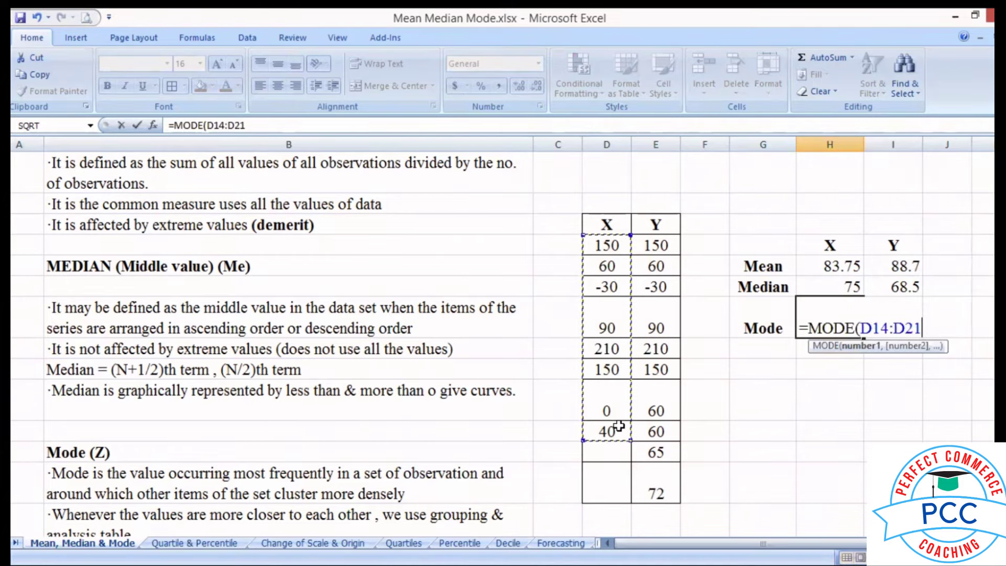
pyautogui.press('Return')
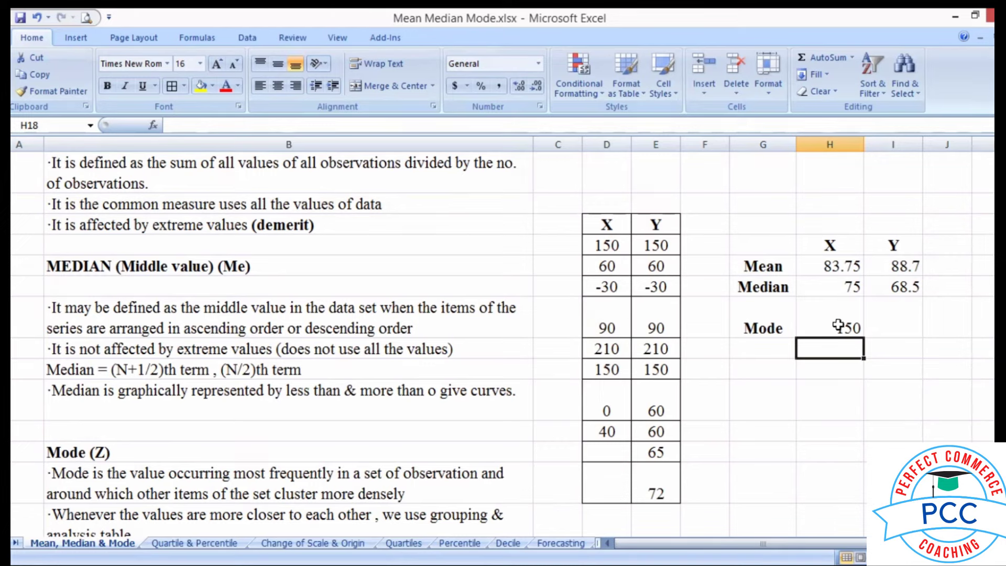
# - Enter =MODE(E14:E23) in I17, giving a Y mode of 60
pyautogui.click(896, 325)
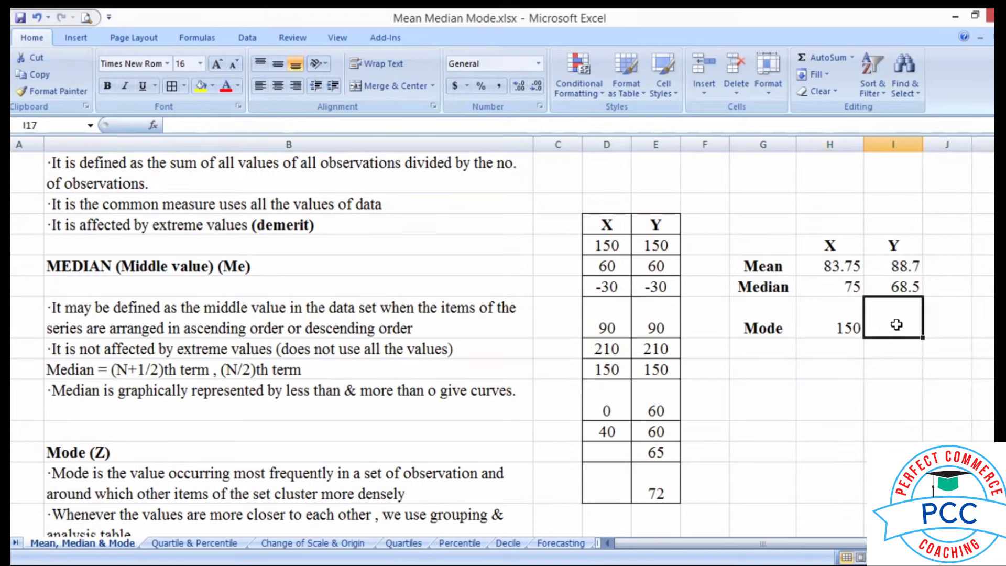
pyautogui.write('+m')
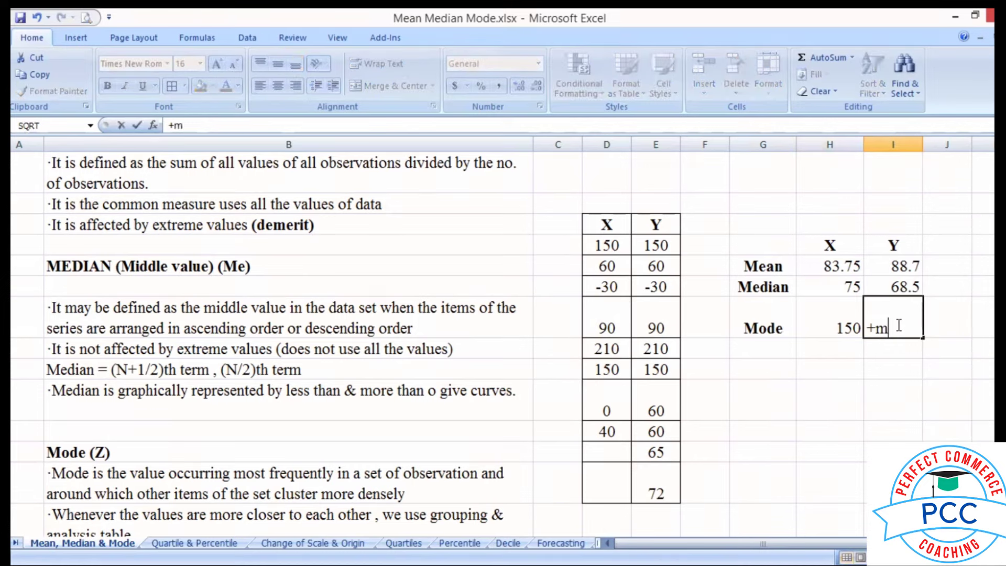
pyautogui.press('Escape')
pyautogui.write('=mode')
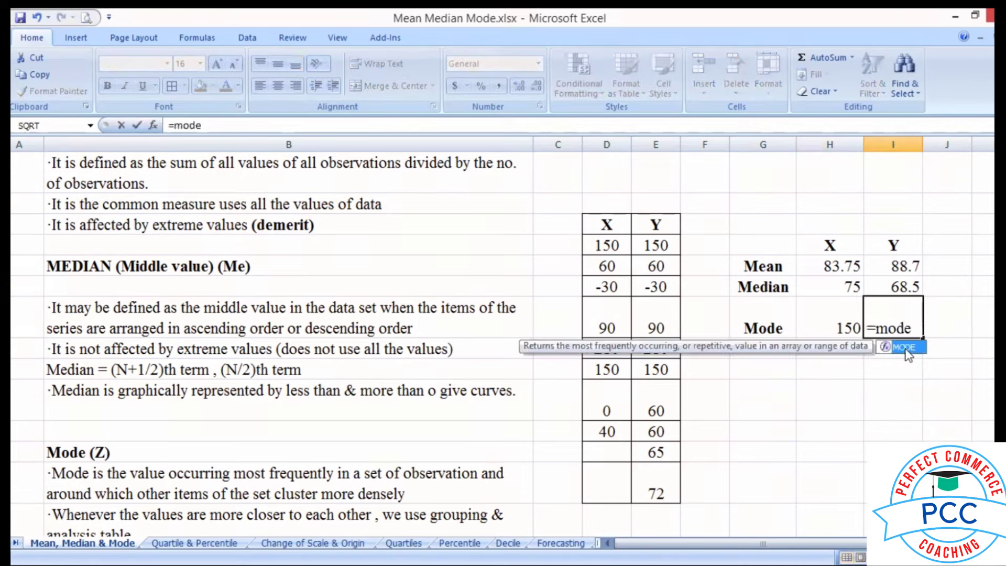
pyautogui.doubleClick(906, 347)
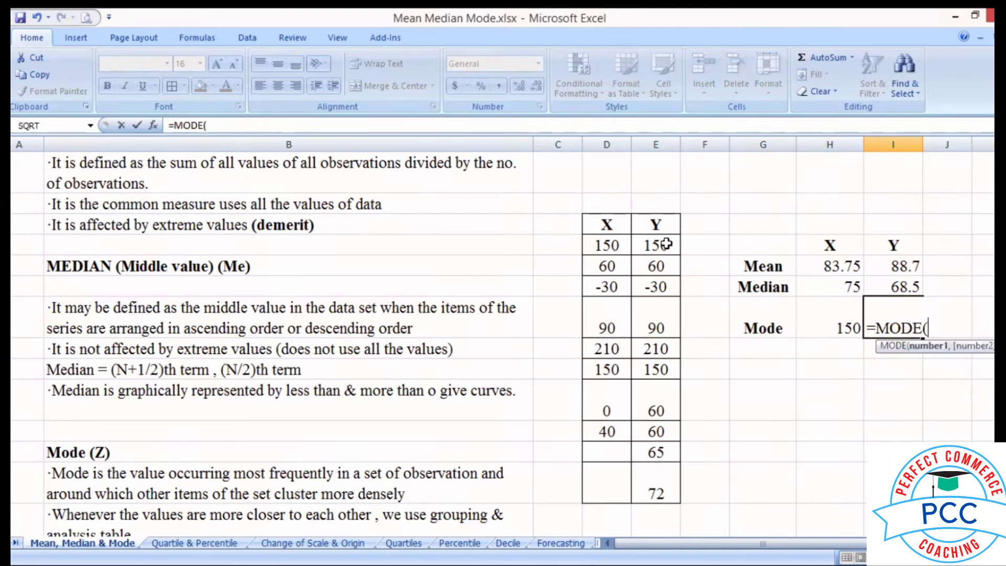
pyautogui.moveTo(663, 242); pyautogui.dragTo(663, 267)
pyautogui.keyDown('shift'); pyautogui.click(673, 482); pyautogui.keyUp('shift')
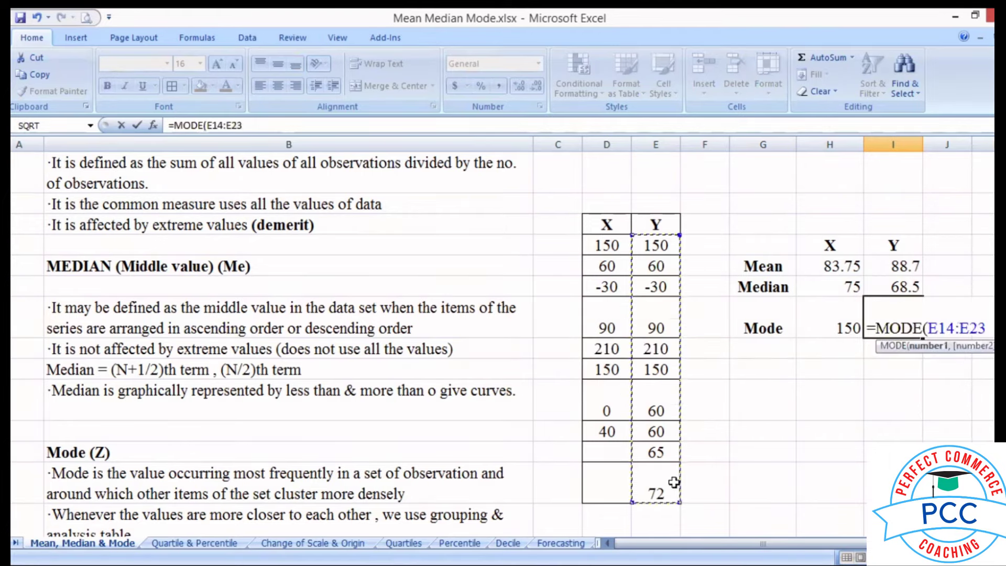
pyautogui.press('Return')
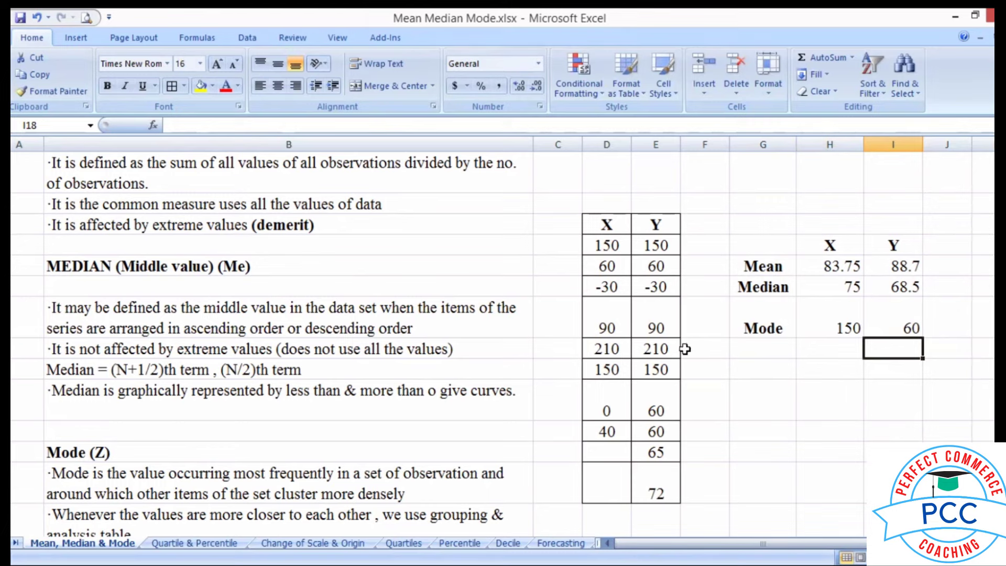
pyautogui.moveTo(686, 348); pyautogui.dragTo(745, 351)
pyautogui.click(746, 351)
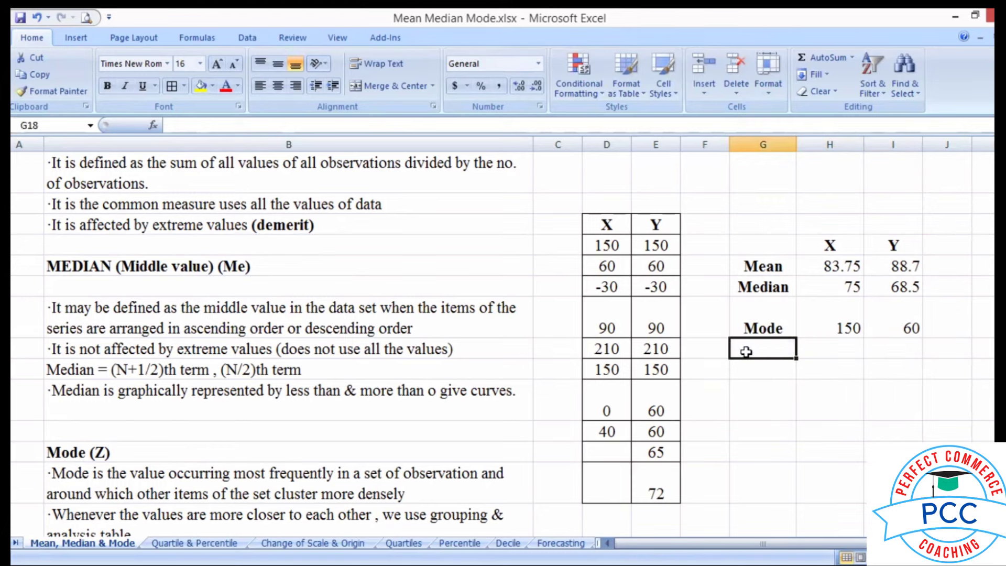